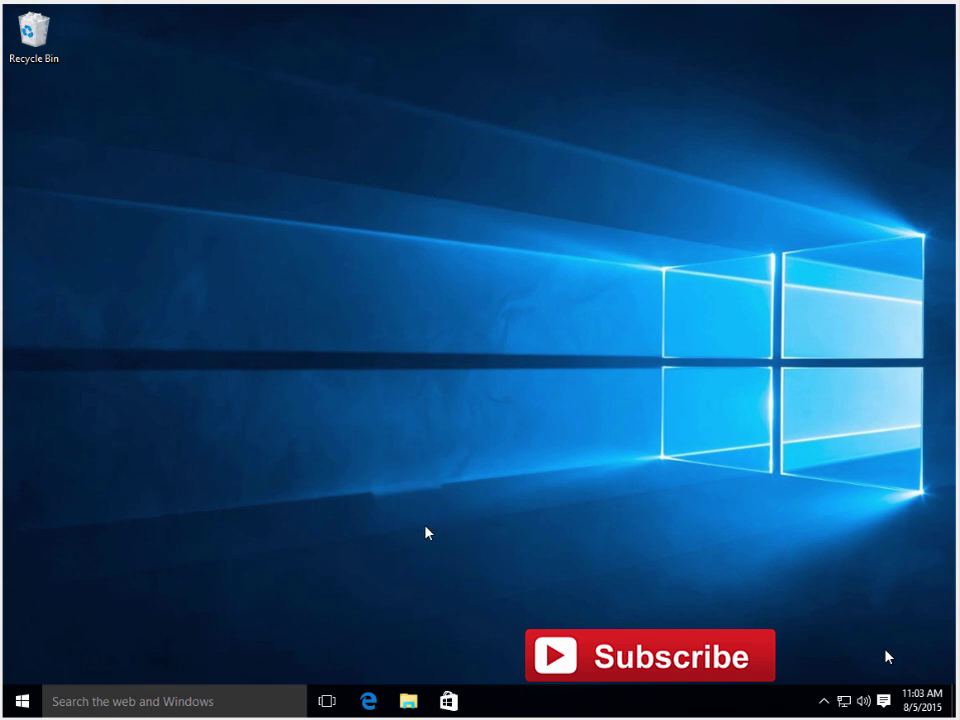
Launch Microsoft Edge and reposition its window on the desktop
click(407, 483)
click(369, 701)
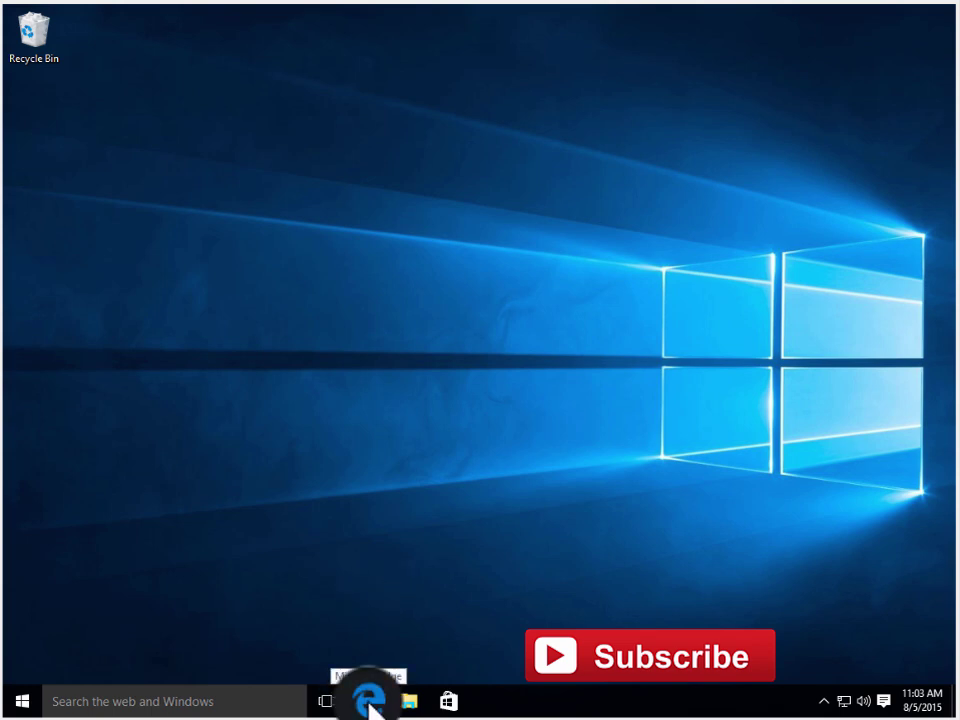
click(369, 701)
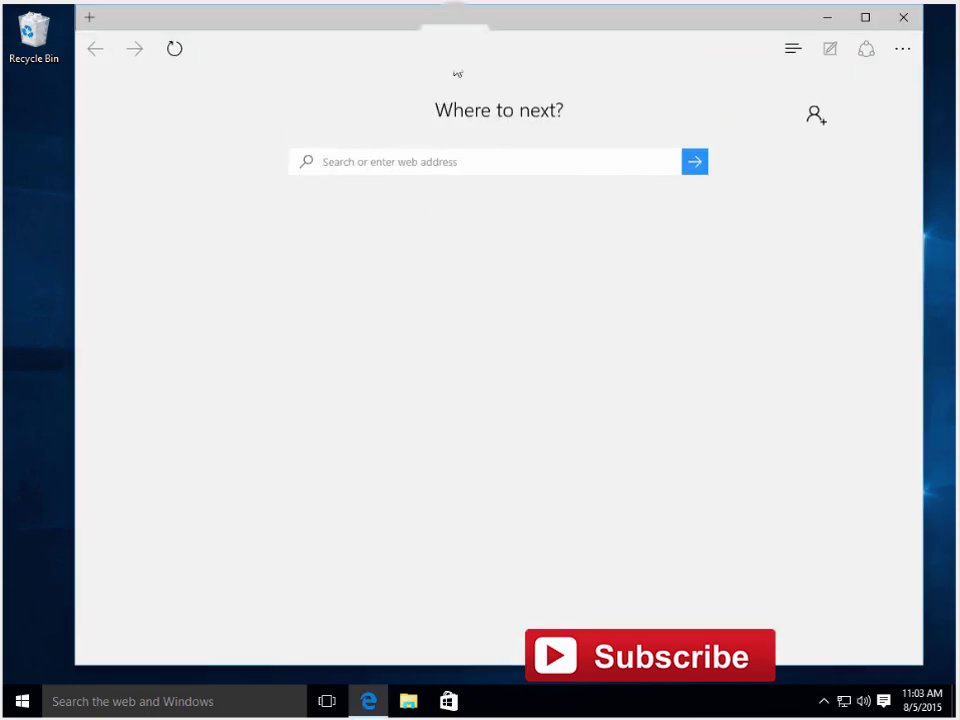
drag(440, 18, 399, 54)
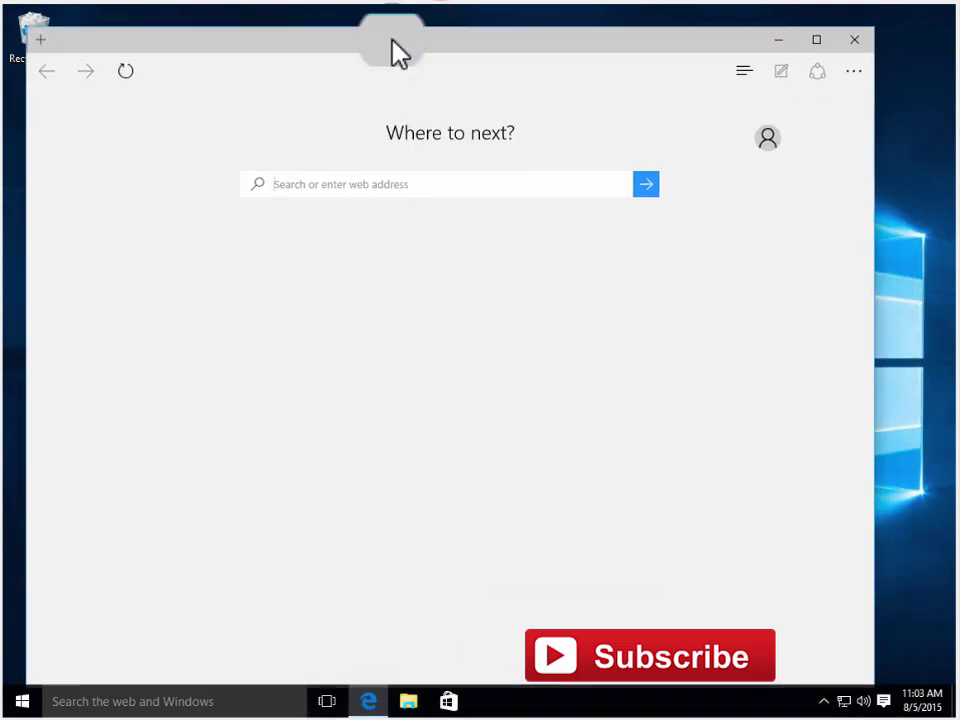
click(853, 71)
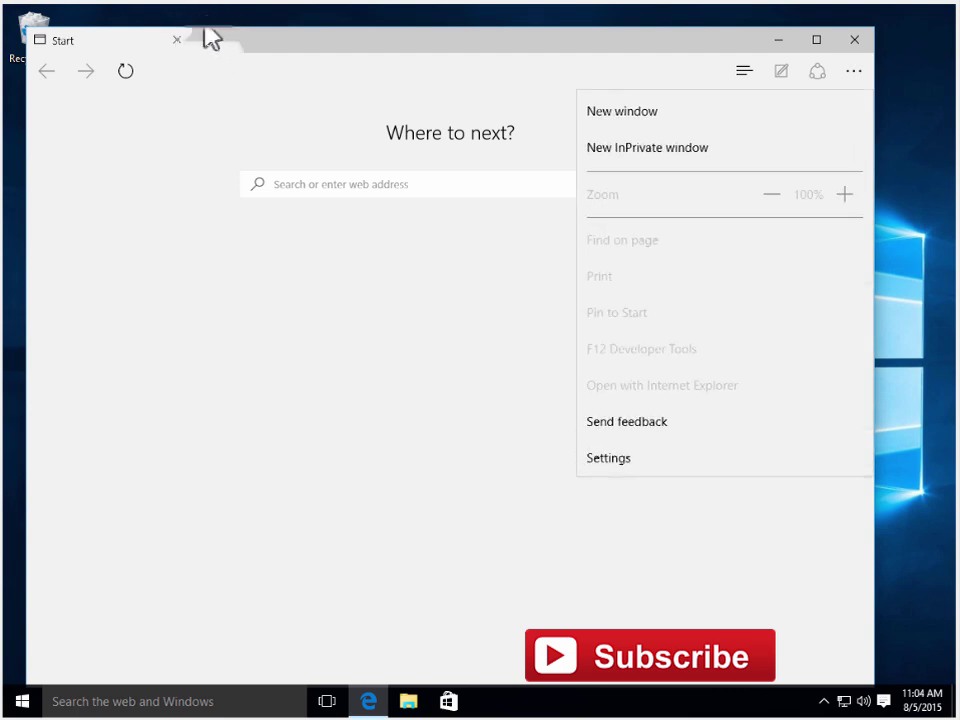
click(216, 91)
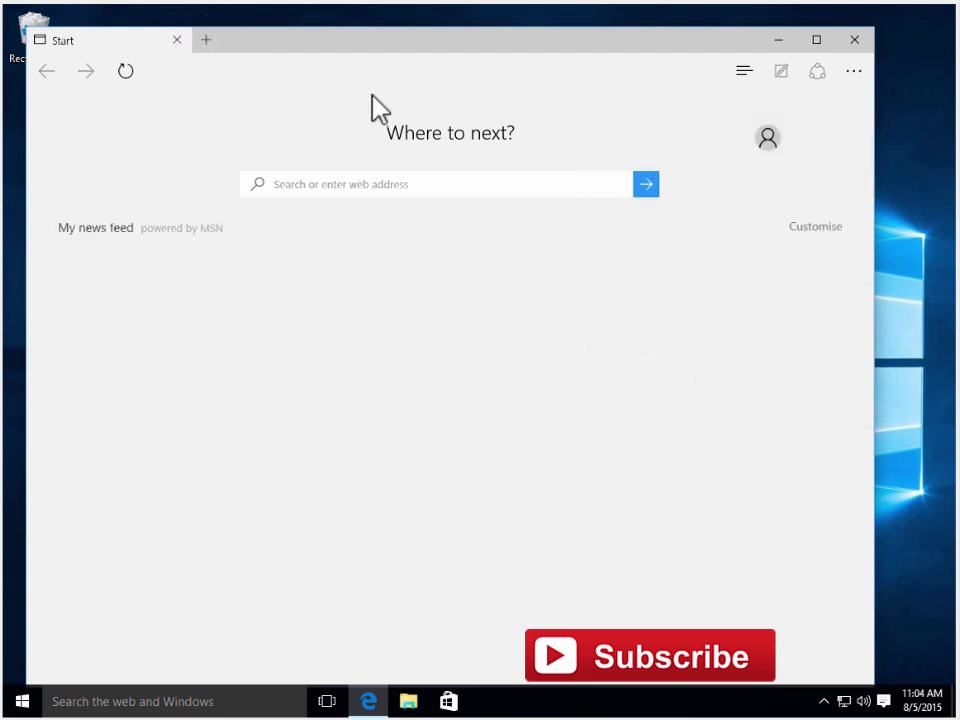
Load the duckduckgo.com website from the browser's start page
click(331, 185)
text(duckduck)
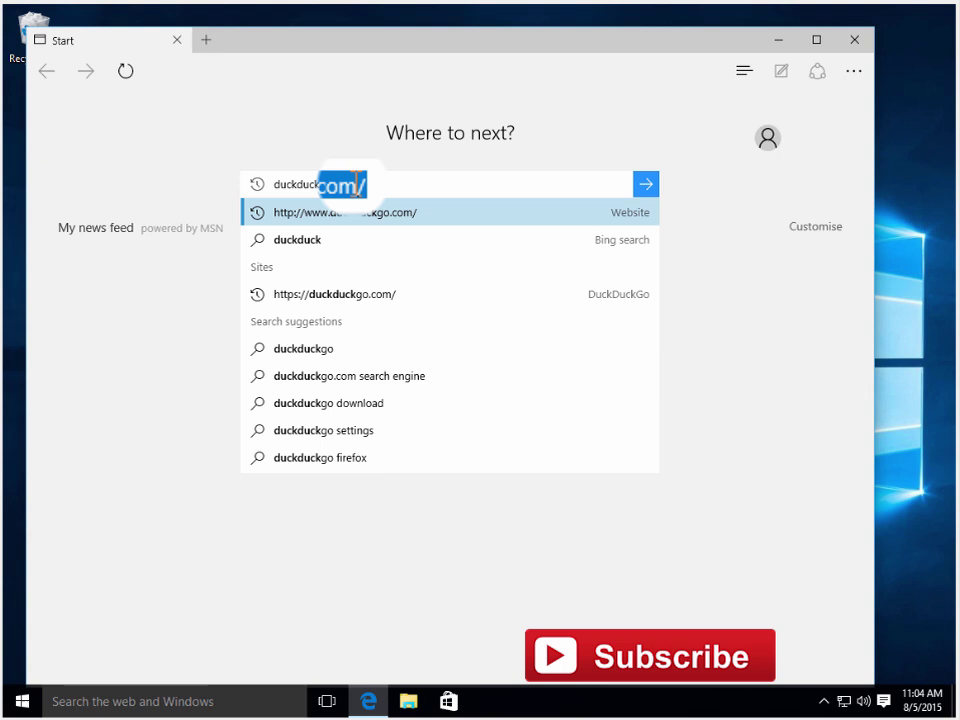
key(Return)
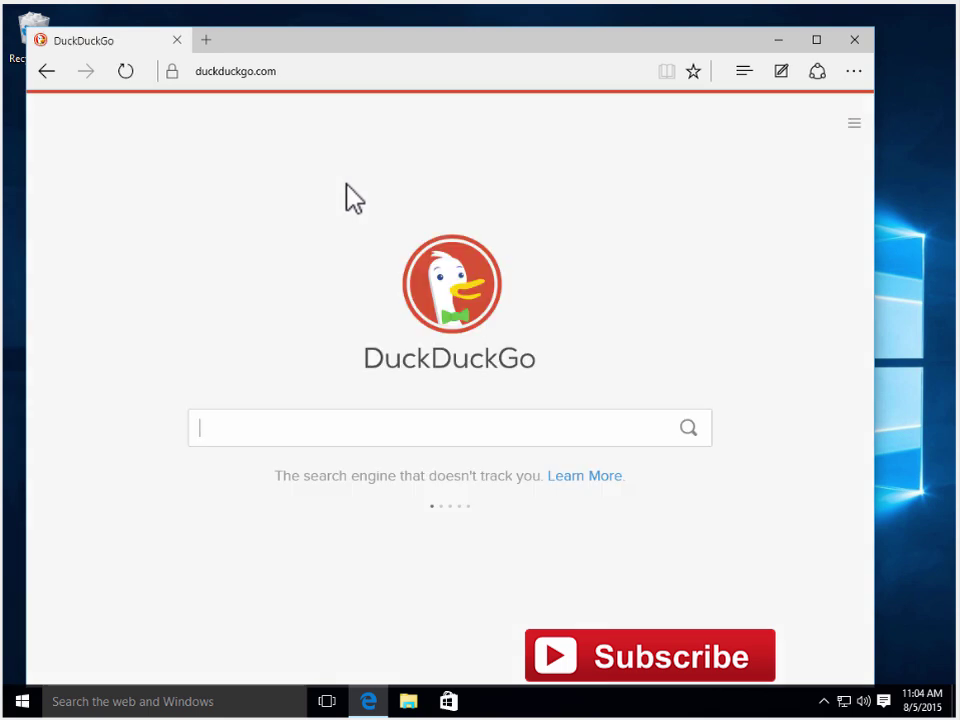
click(163, 170)
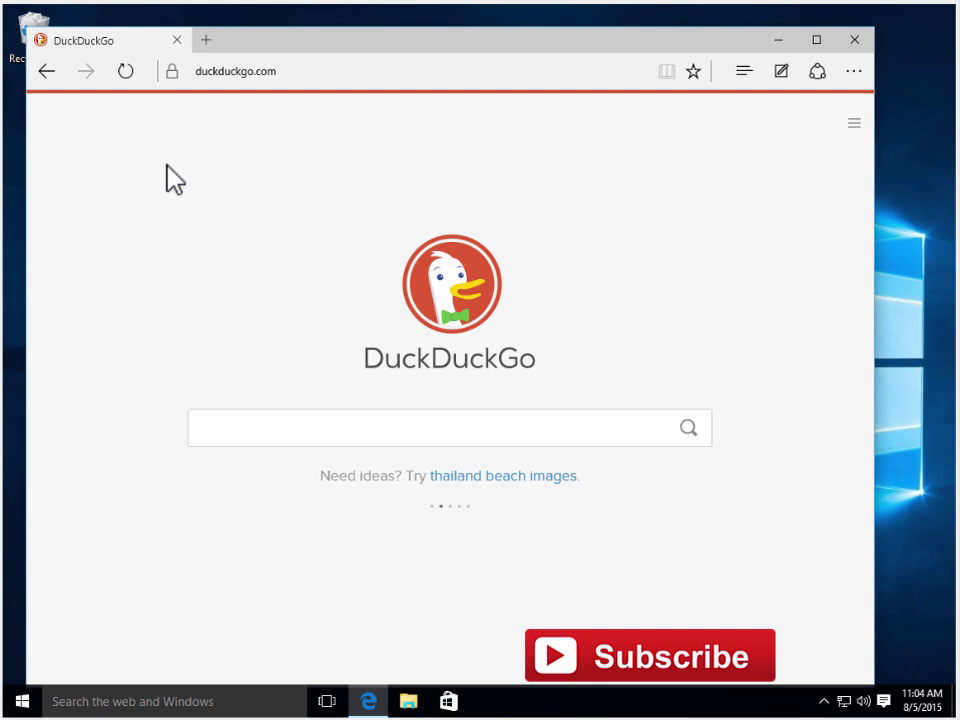
click(854, 72)
click(345, 163)
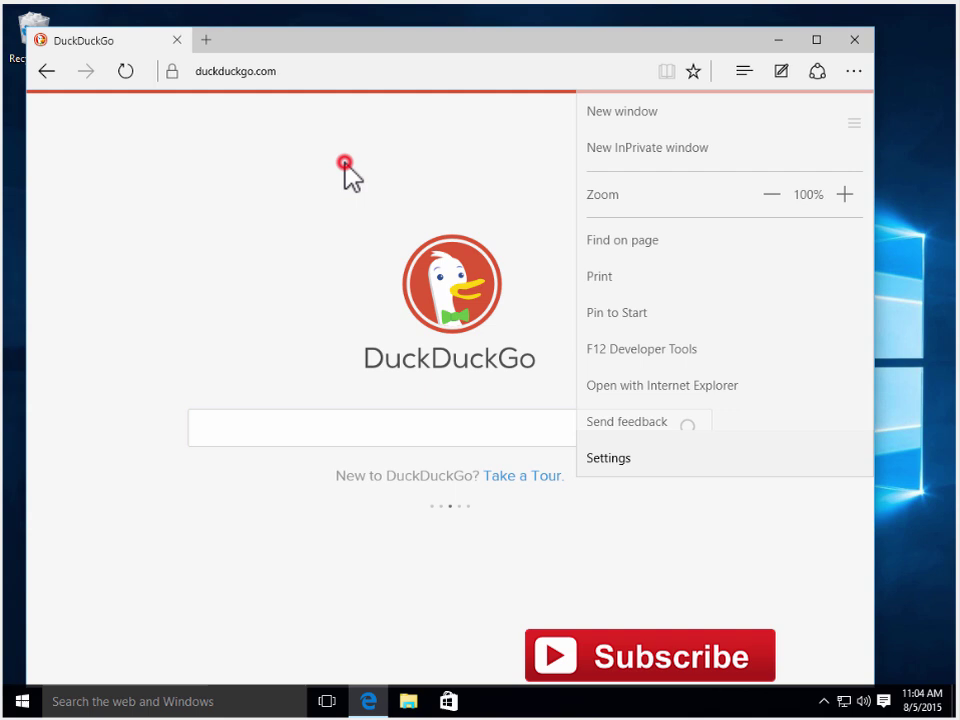
click(865, 66)
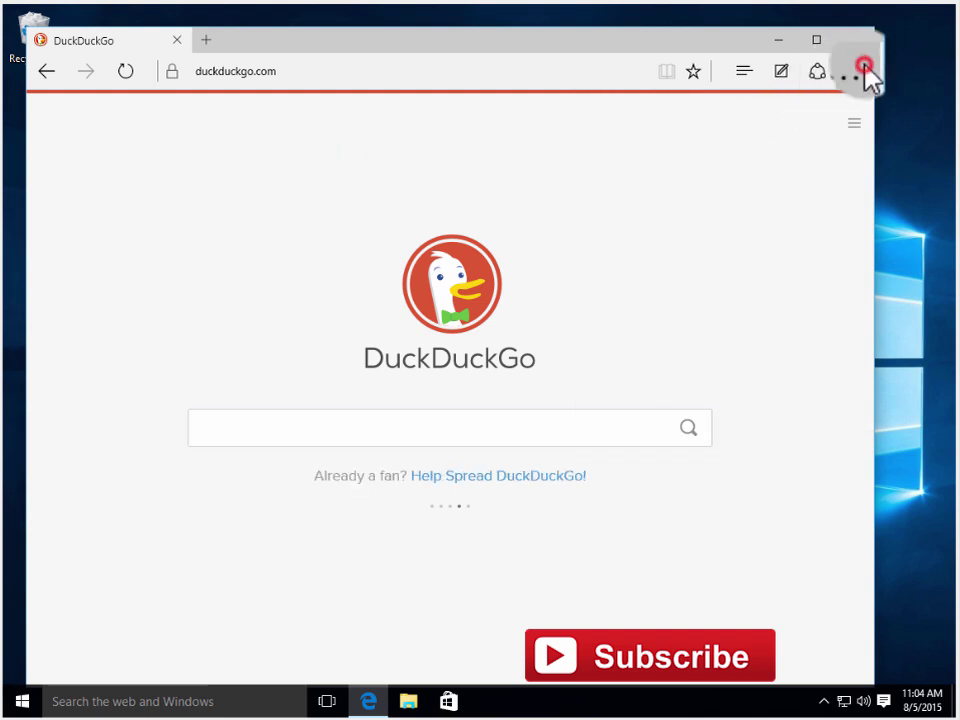
click(865, 68)
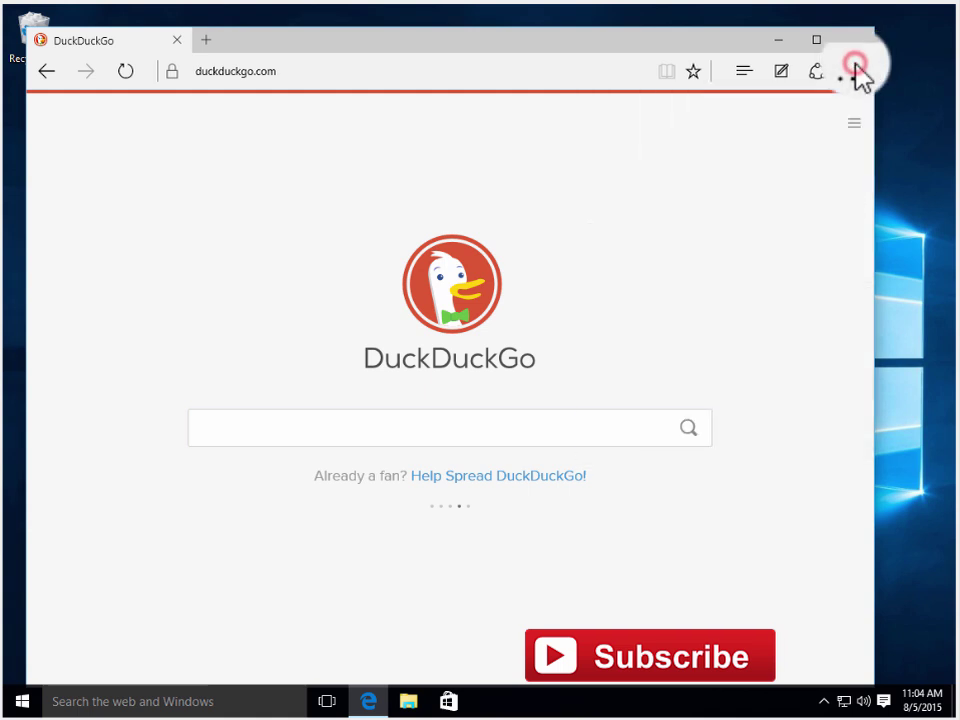
Open the browser's advanced settings
click(865, 68)
click(643, 465)
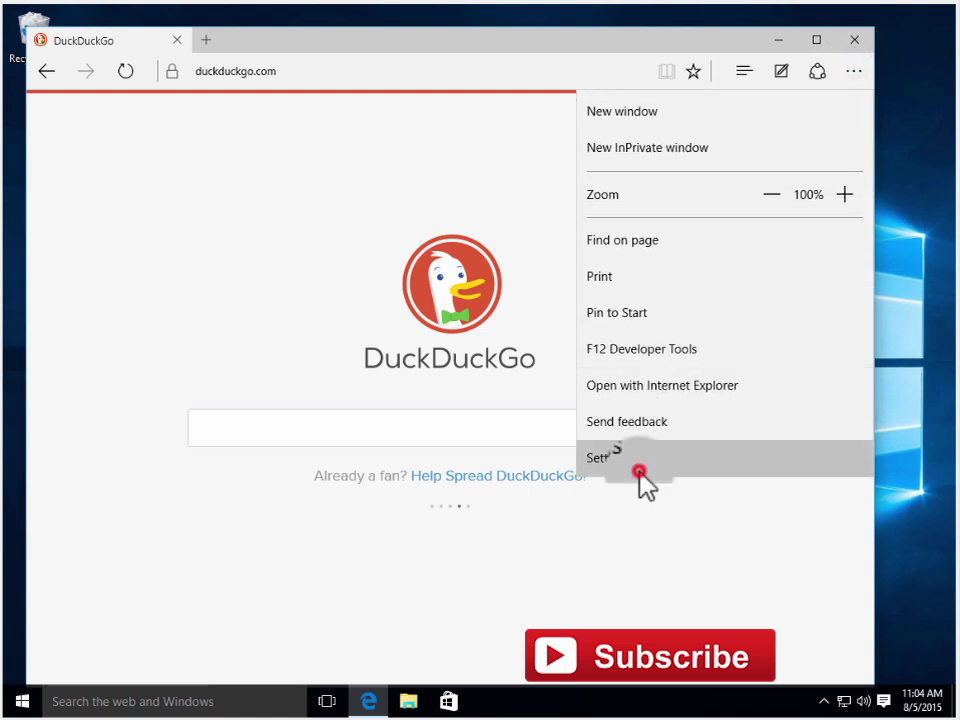
scroll(799, 574, down, 5)
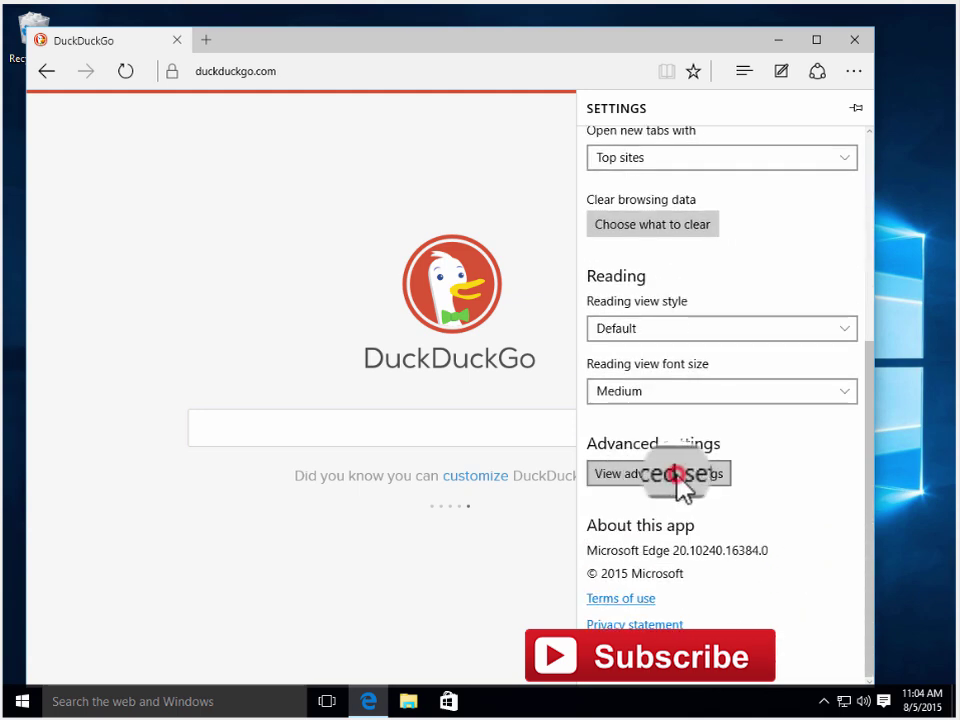
click(683, 485)
Add duckduckgo.com as the default search provider for the address bar and check the resulting setting
scroll(765, 499, down, 3)
scroll(770, 498, down, 3)
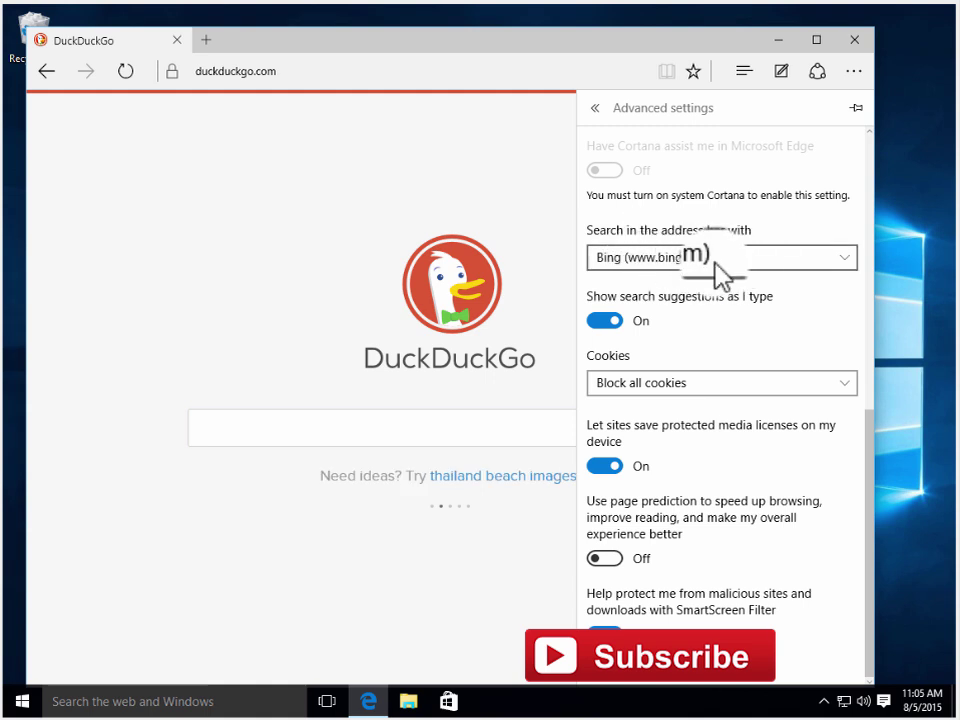
click(714, 262)
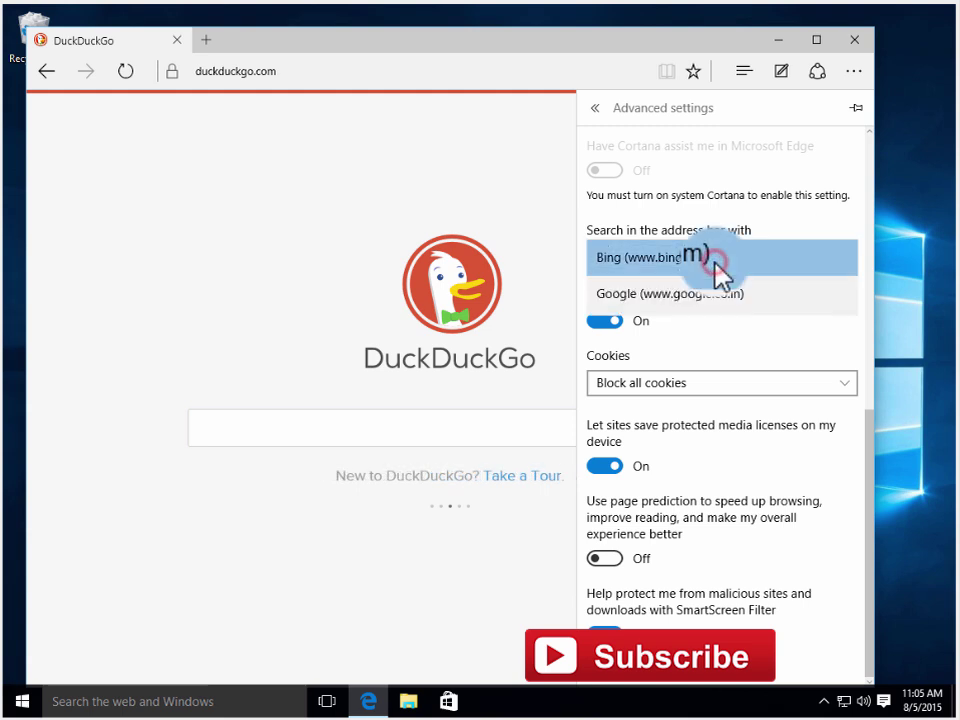
click(677, 328)
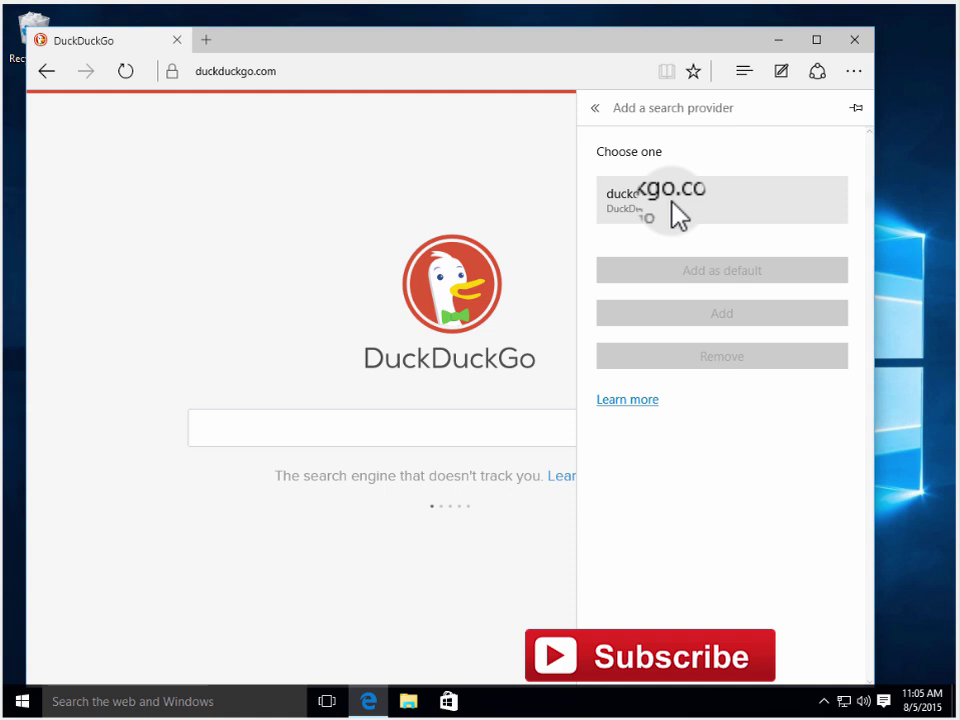
click(672, 203)
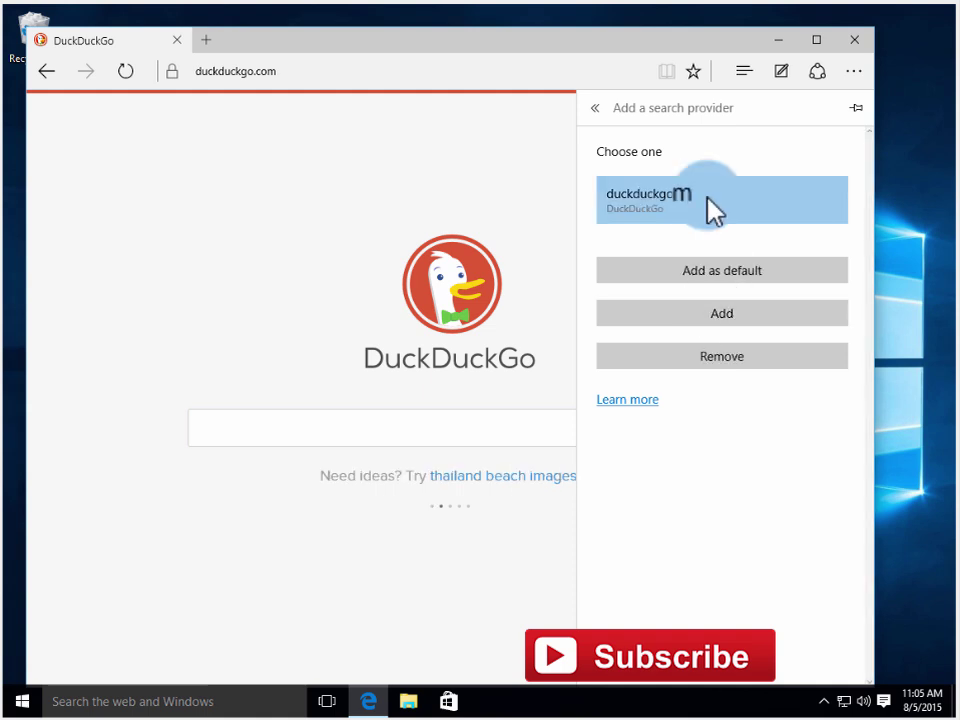
click(728, 276)
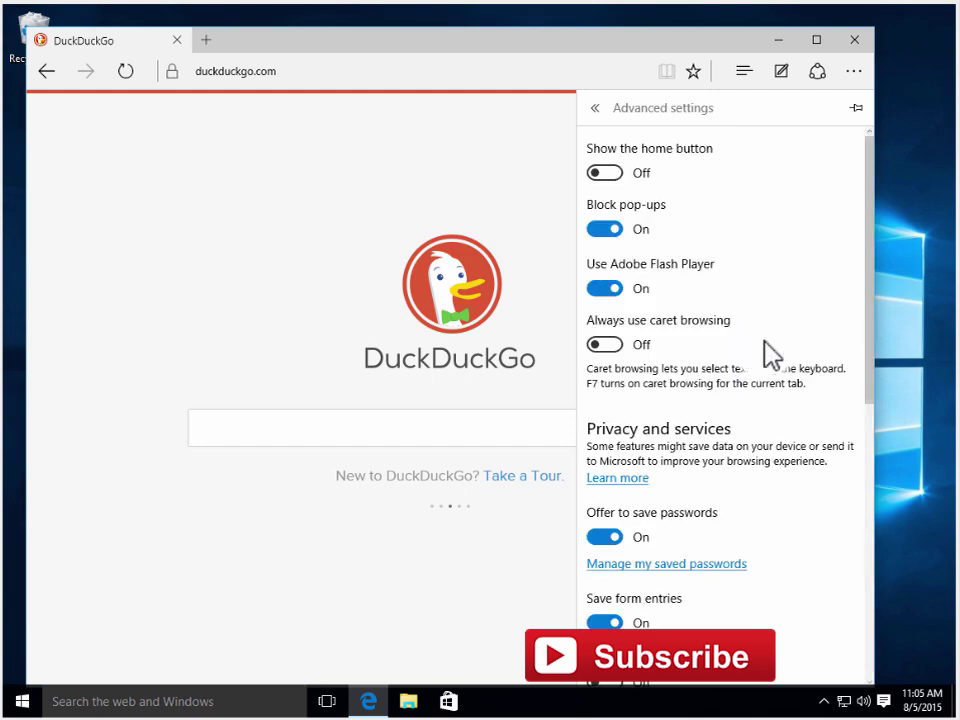
scroll(767, 352, down, 10)
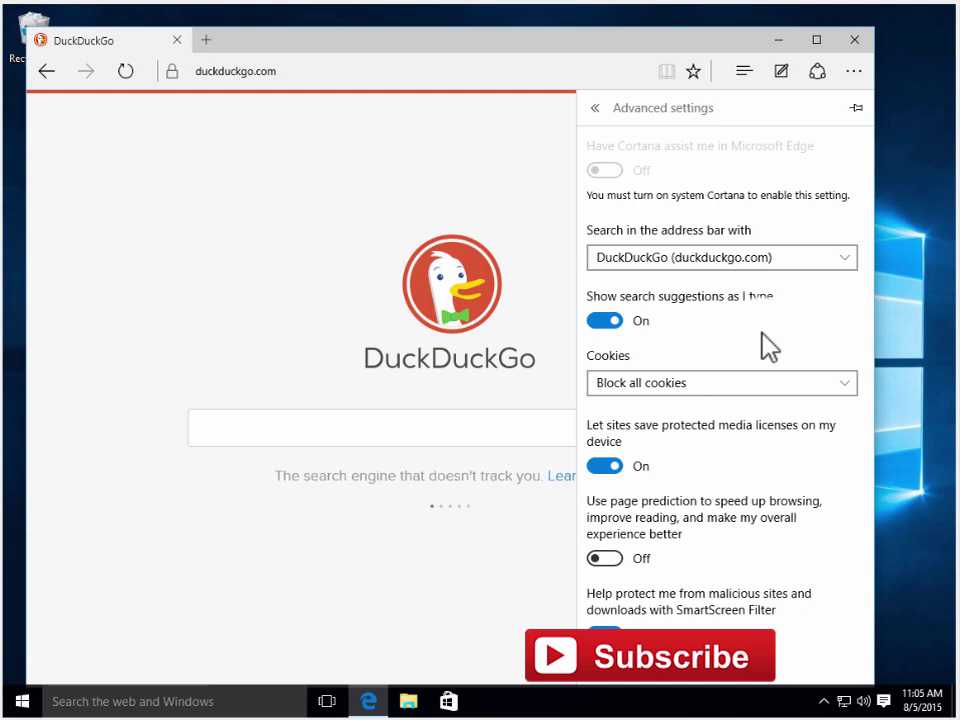
Search for "android" from the address bar of a new tab and look through the results page
click(206, 40)
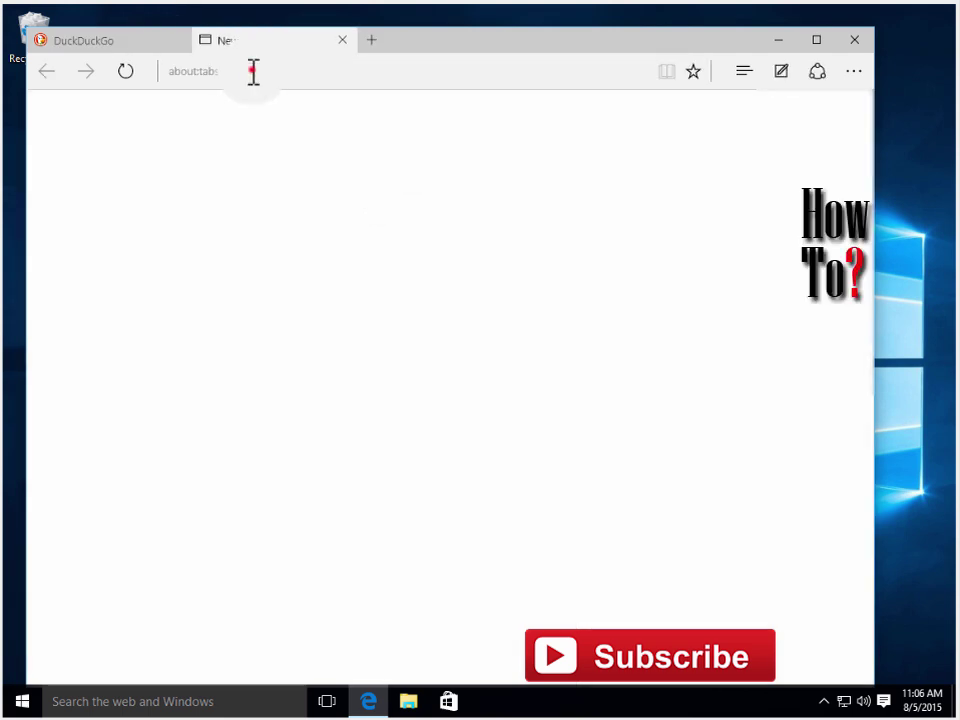
click(251, 71)
click(294, 78)
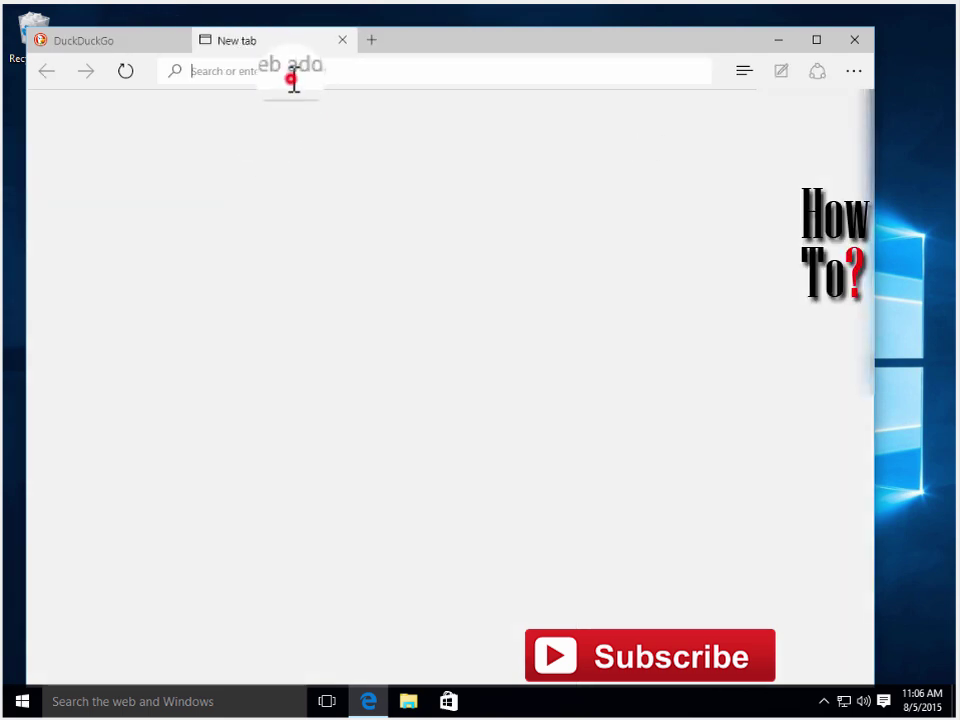
text(android)
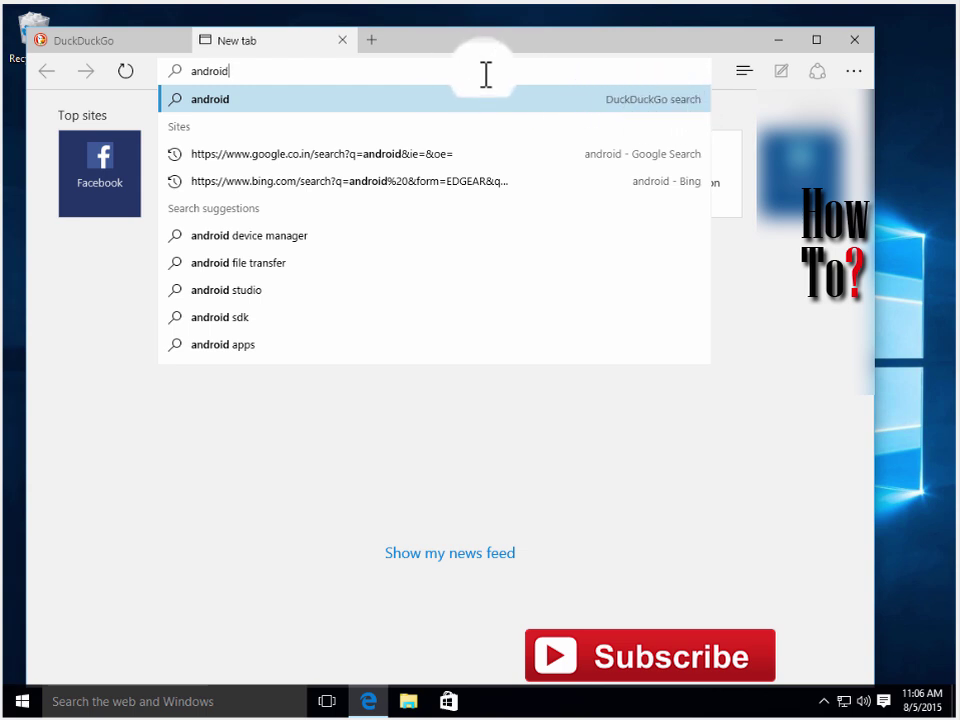
key(Return)
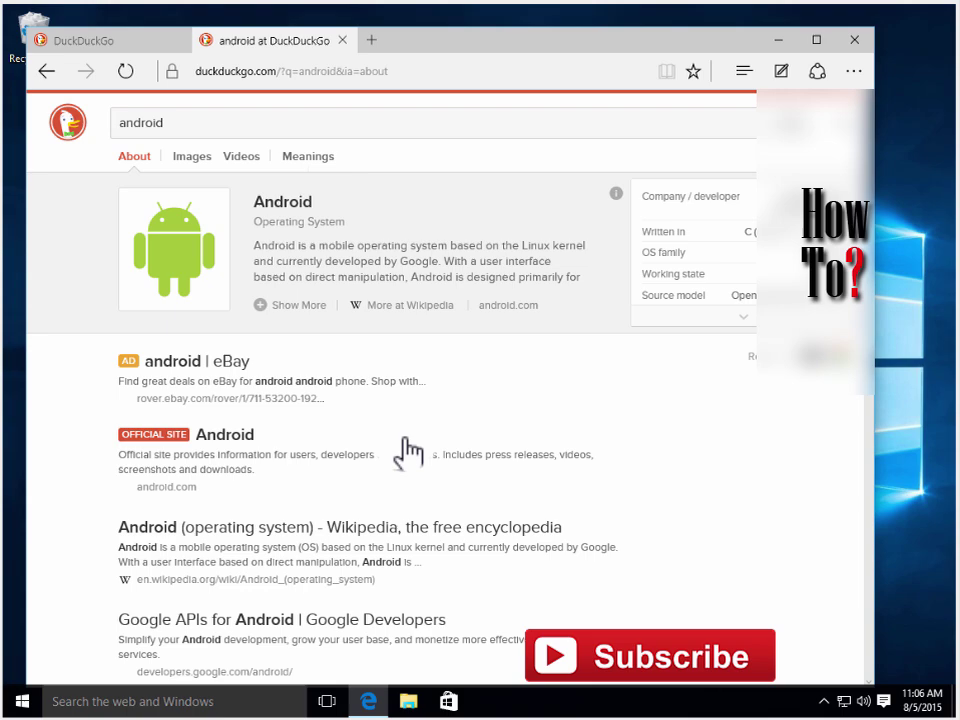
click(656, 373)
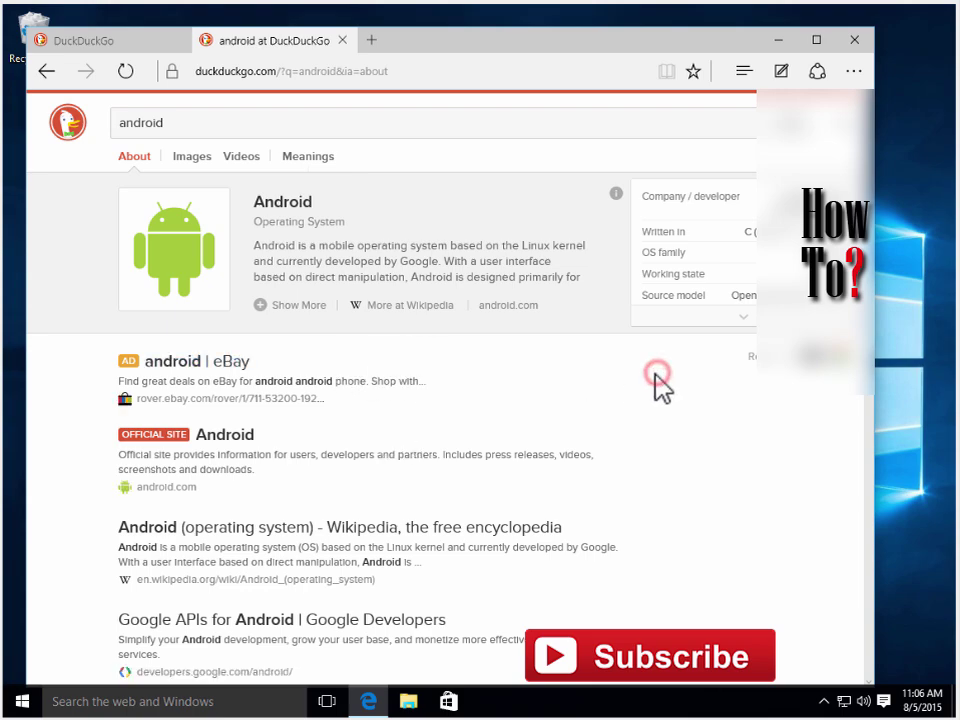
scroll(681, 394, down, 7)
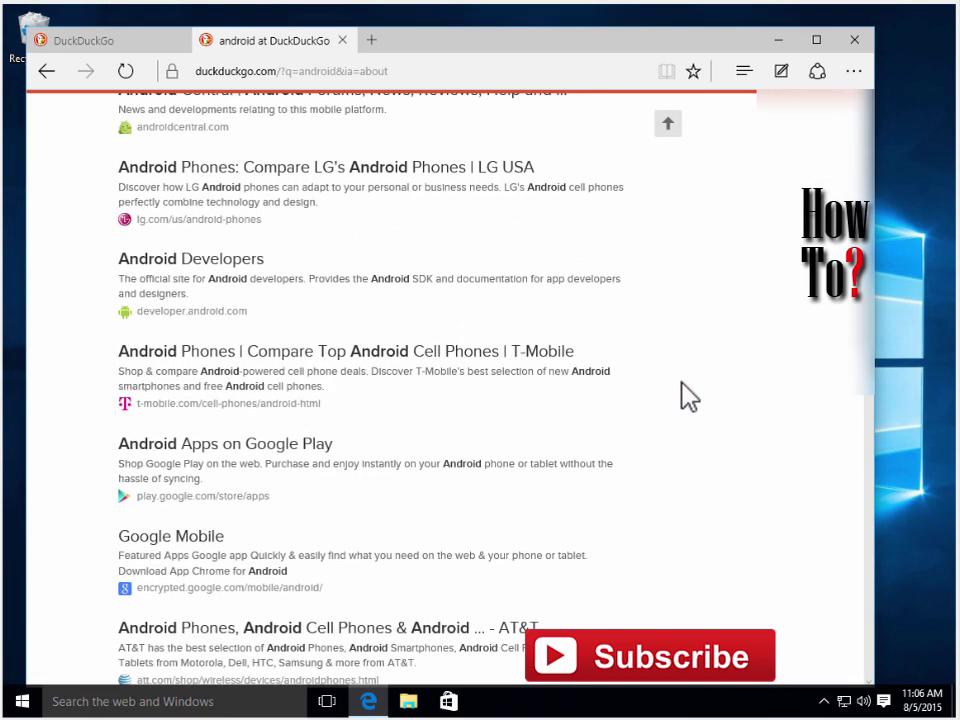
scroll(681, 394, down, 6)
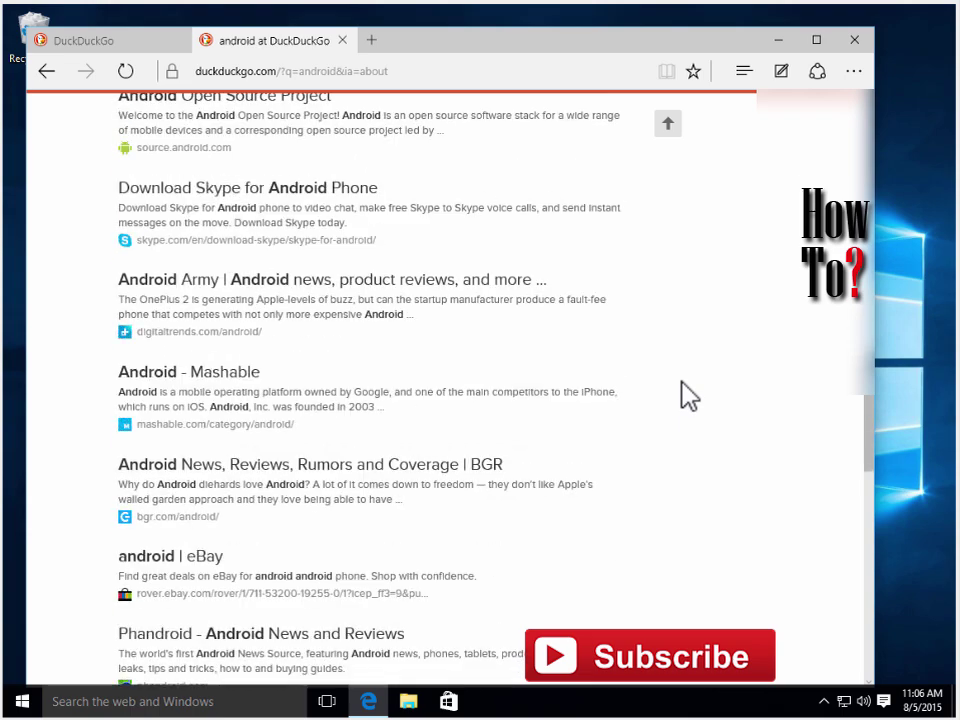
scroll(688, 396, up, 10)
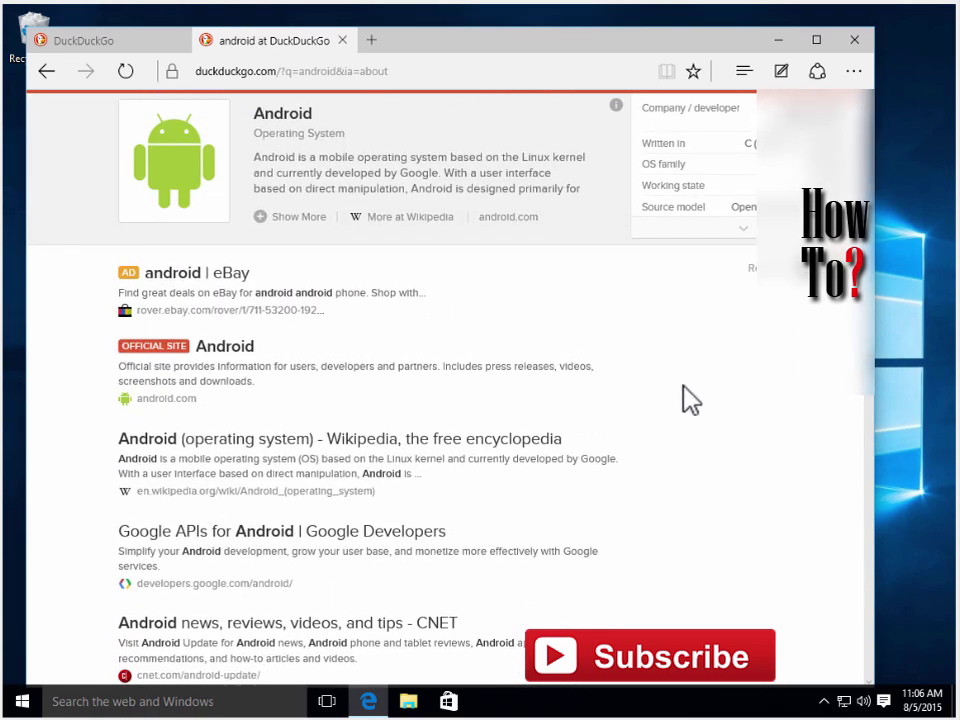
scroll(690, 399, up, 1)
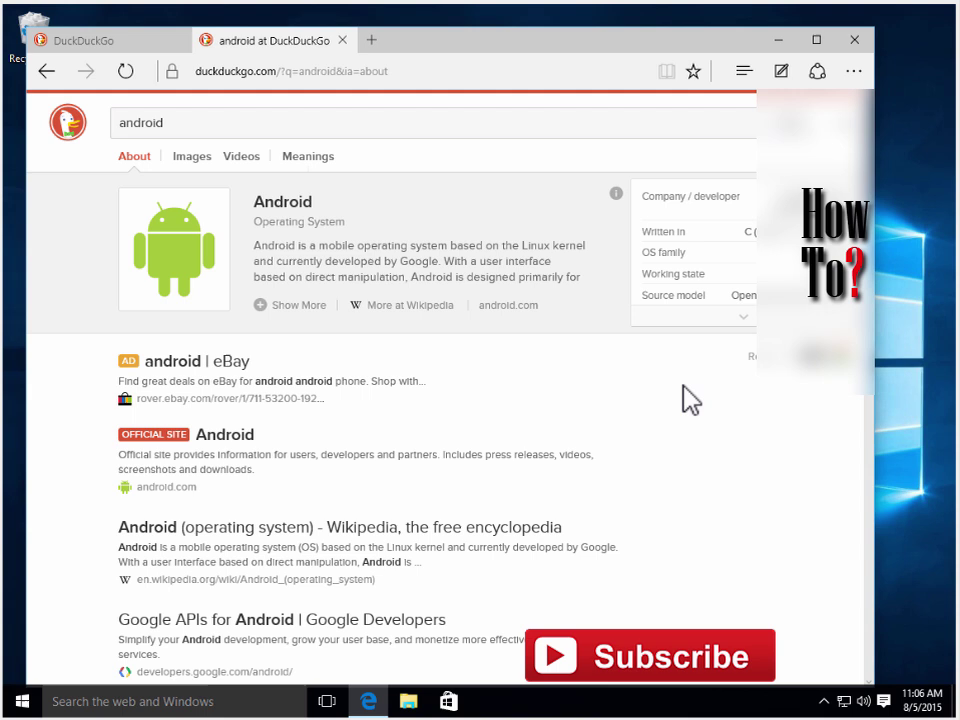